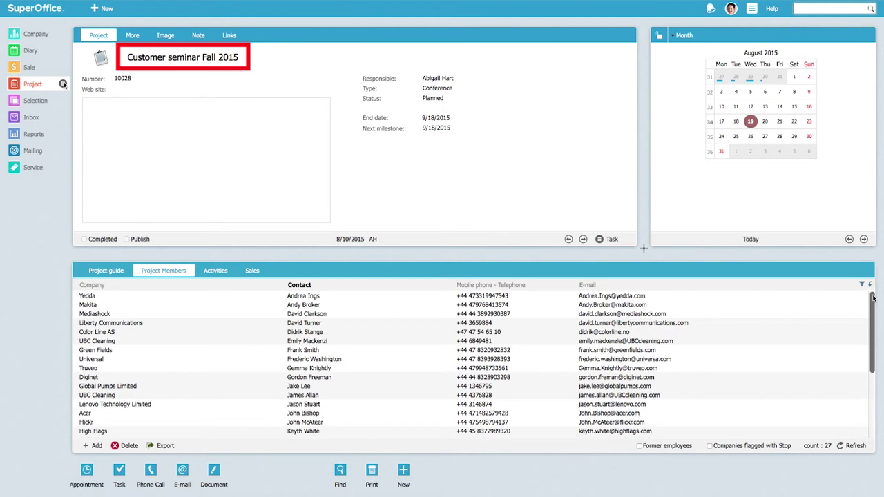
# Open the Customer seminar Fall 2015 mailing for editing and open its first paragraph block's editor
pyautogui.scroll(-3, 872, 297)
pyautogui.scroll(-2, 873, 298)
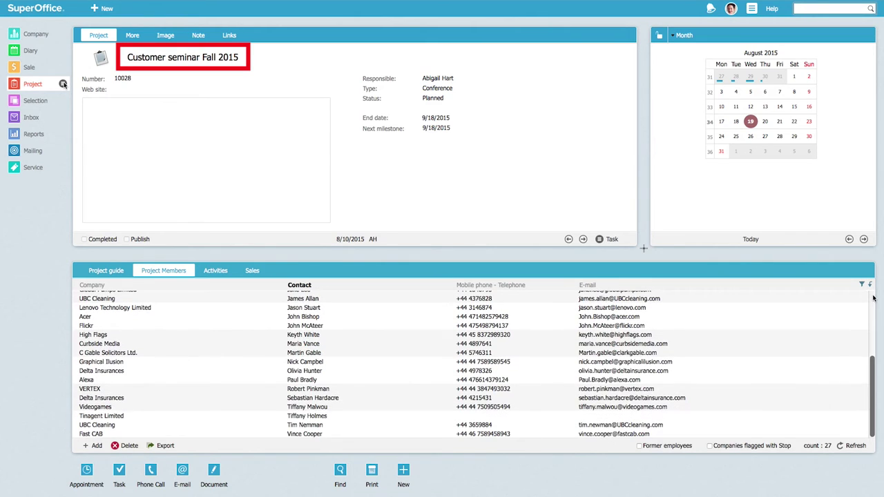
pyautogui.scroll(3, 873, 298)
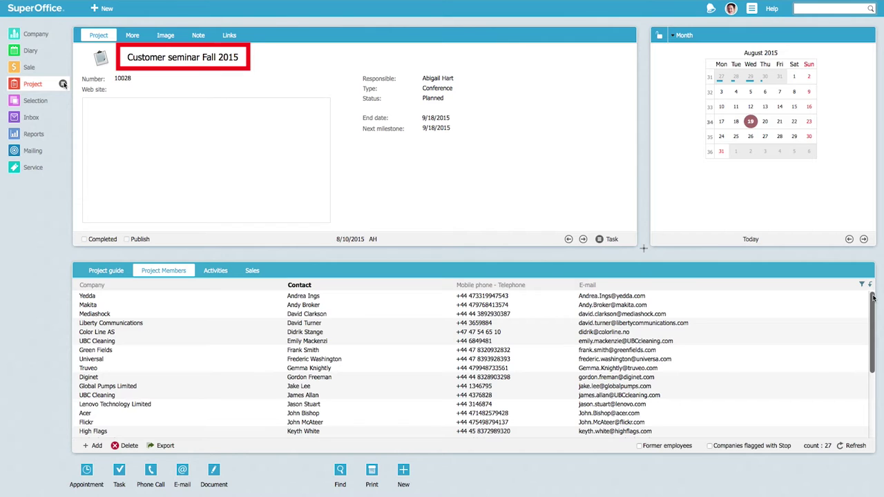
pyautogui.click(60, 152)
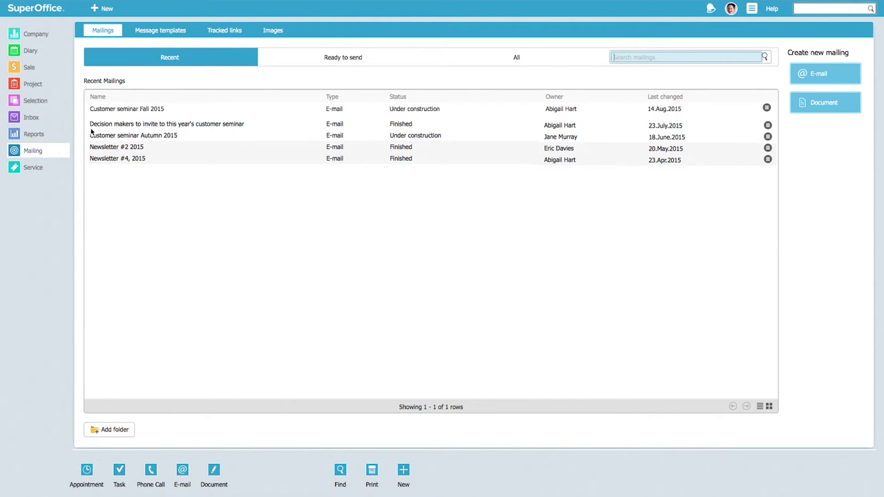
pyautogui.click(112, 114)
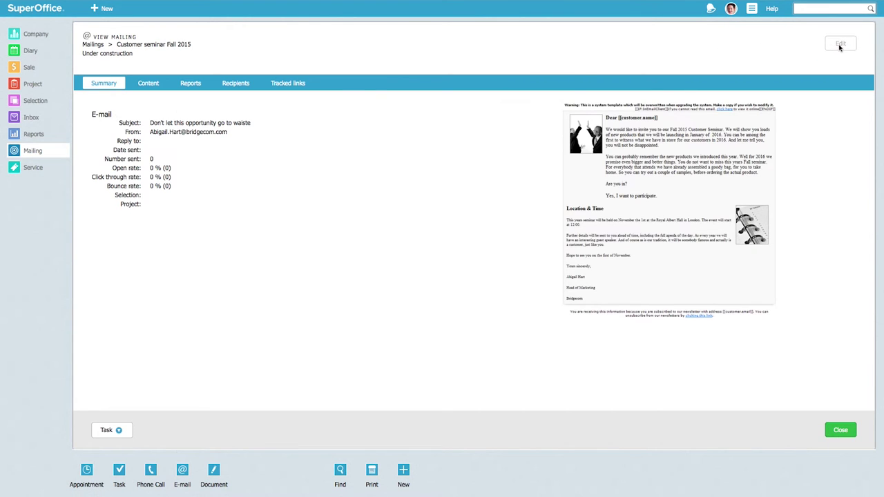
pyautogui.click(841, 43)
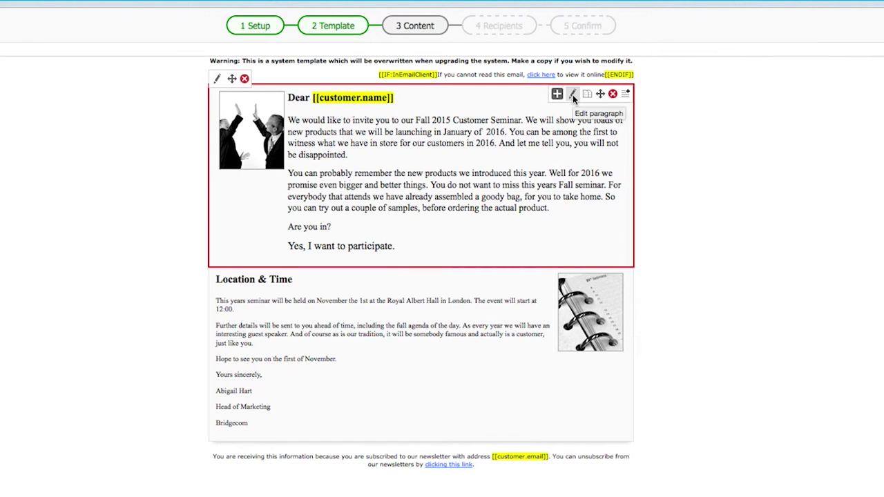
pyautogui.click(572, 94)
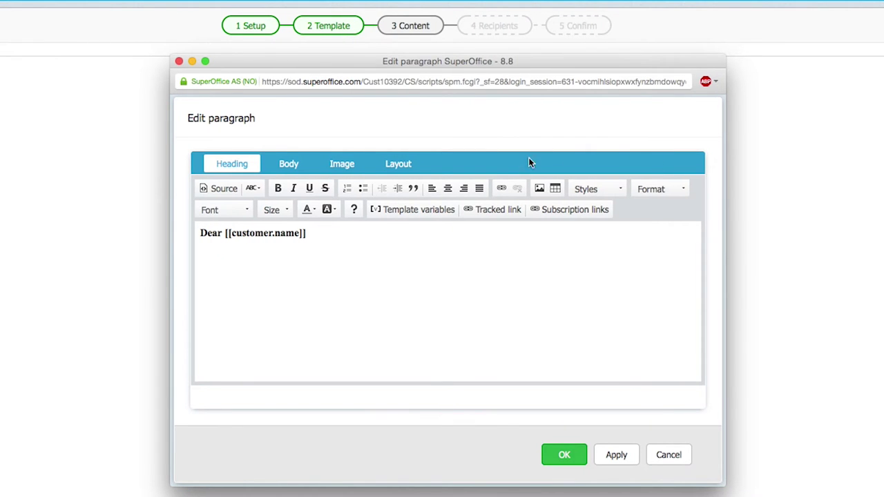
# Select the body line 'Yes, I want to participate.' and start making it a tracked link
pyautogui.click(300, 160)
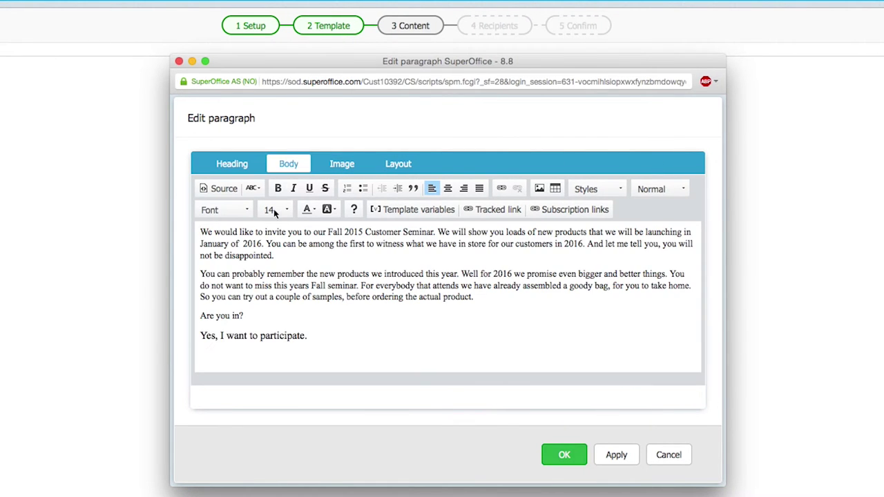
pyautogui.tripleClick(206, 334)
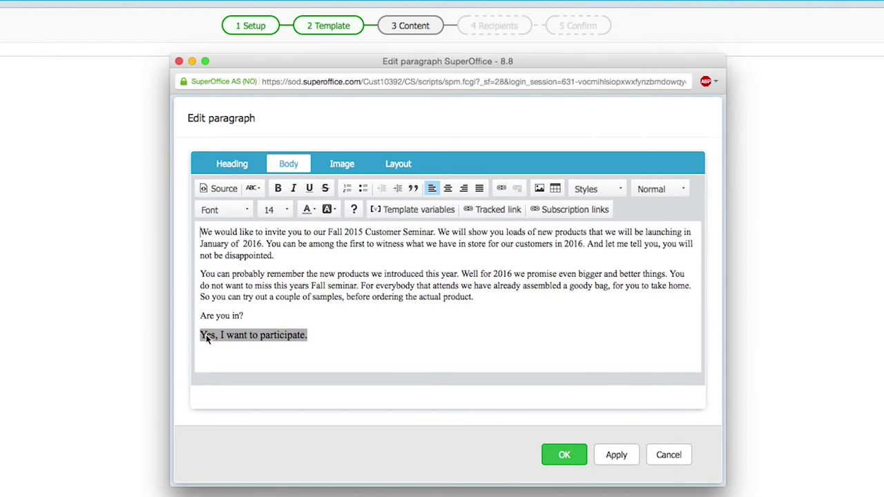
pyautogui.click(492, 209)
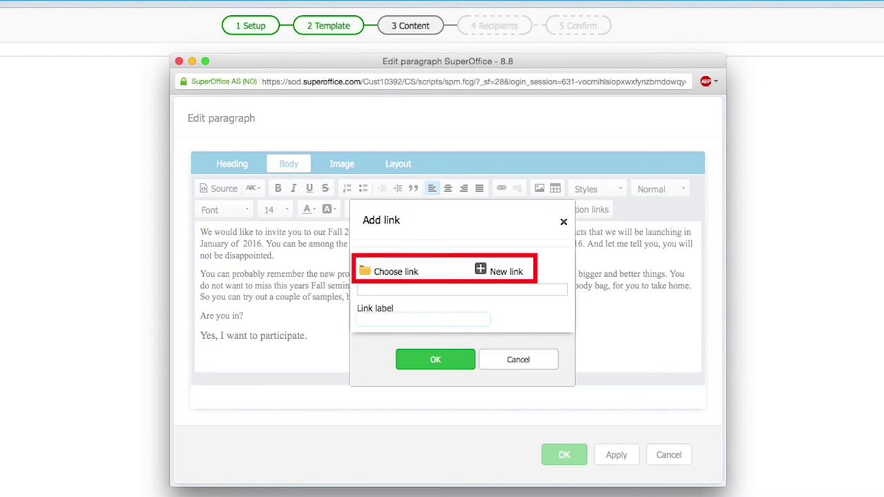
# Create tracked link 'Interested in joining the Fall Seminar' that sets the Sales Contact interest, then review follow-up options
pyautogui.click(478, 272)
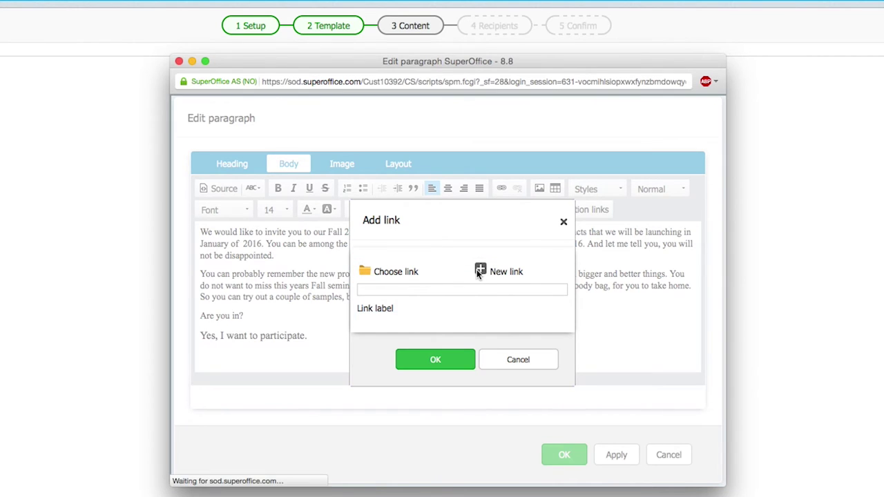
pyautogui.write('Interested in joining the Fall Seminar')
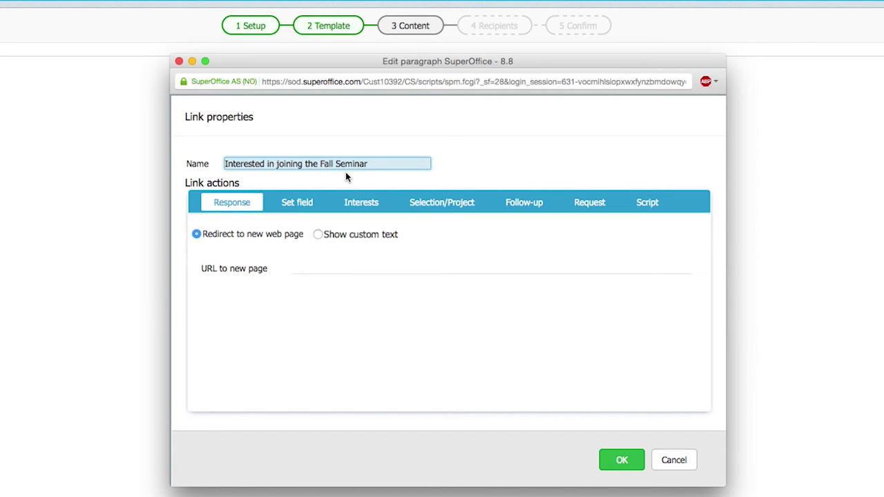
pyautogui.click(357, 206)
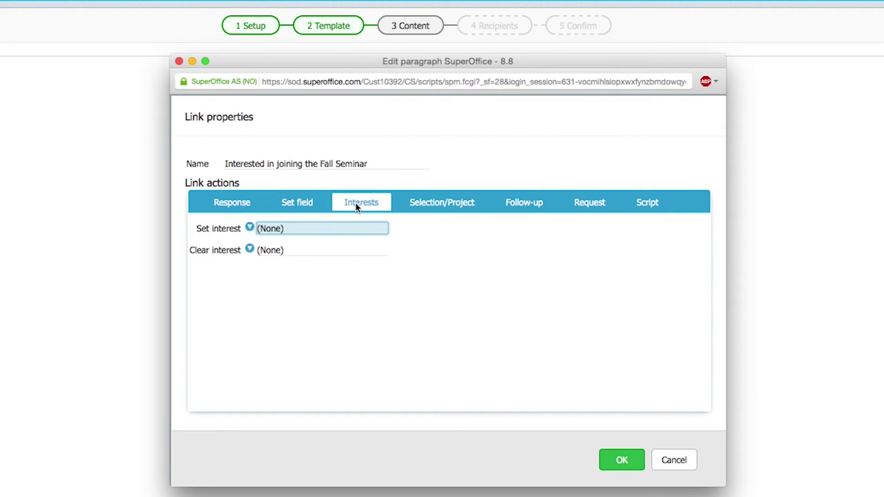
pyautogui.click(246, 228)
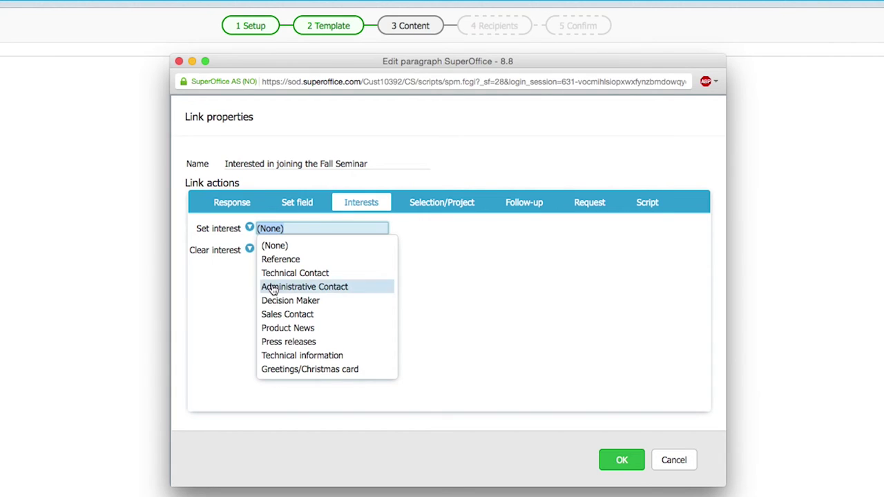
pyautogui.click(272, 314)
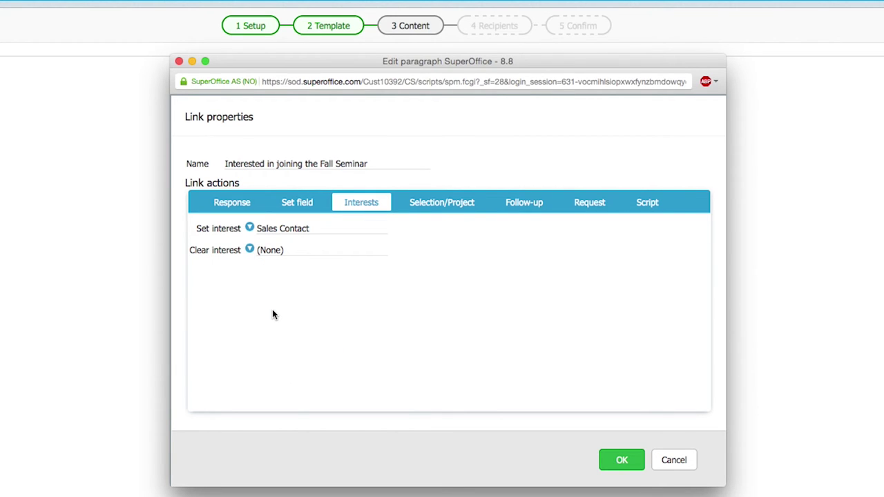
pyautogui.click(518, 208)
pyautogui.scroll(-5, 517, 209)
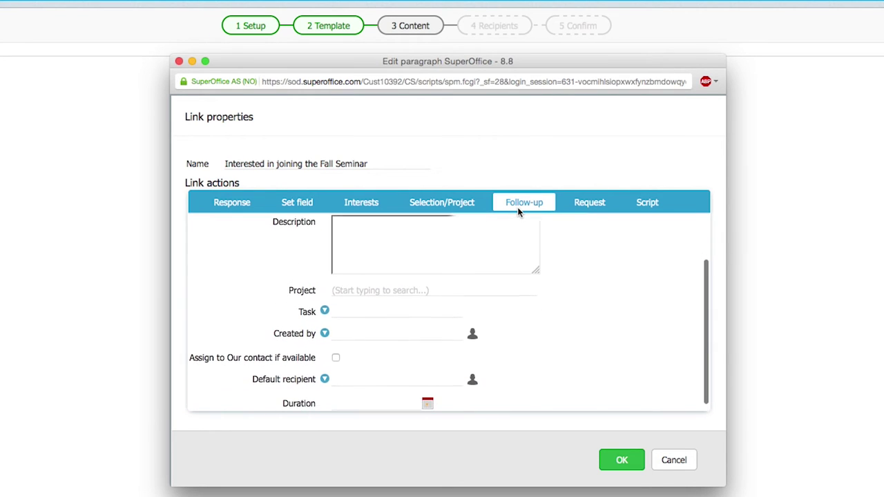
pyautogui.scroll(2, 519, 211)
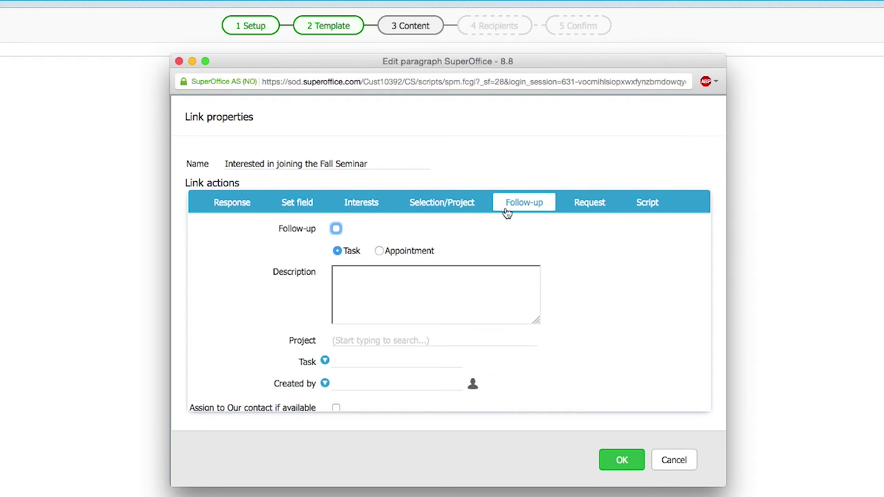
# Make the link add clickers to project Customer seminar Fall 2015, insert it, and save the paragraph
pyautogui.click(457, 208)
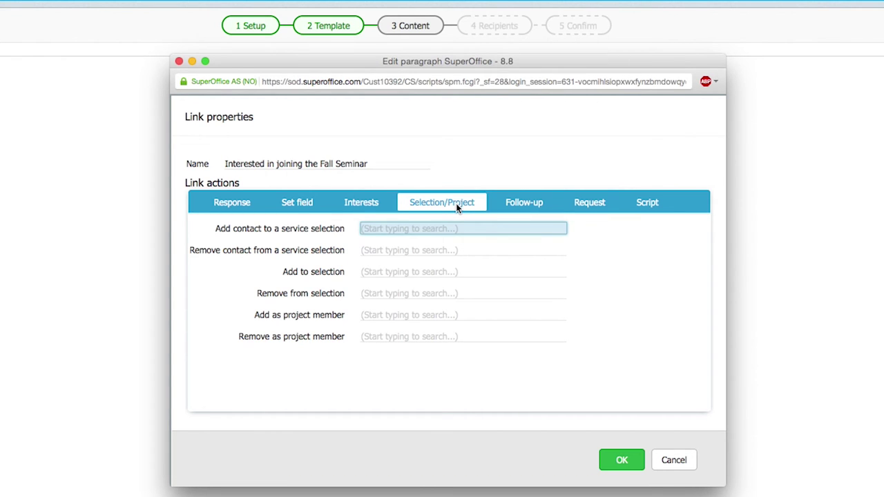
pyautogui.click(392, 314)
pyautogui.write('Custo')
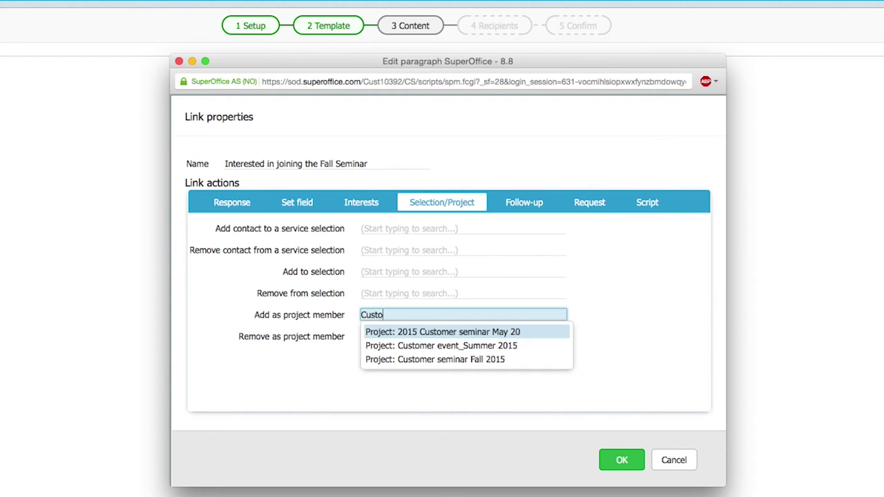
pyautogui.write('mer')
pyautogui.click(387, 359)
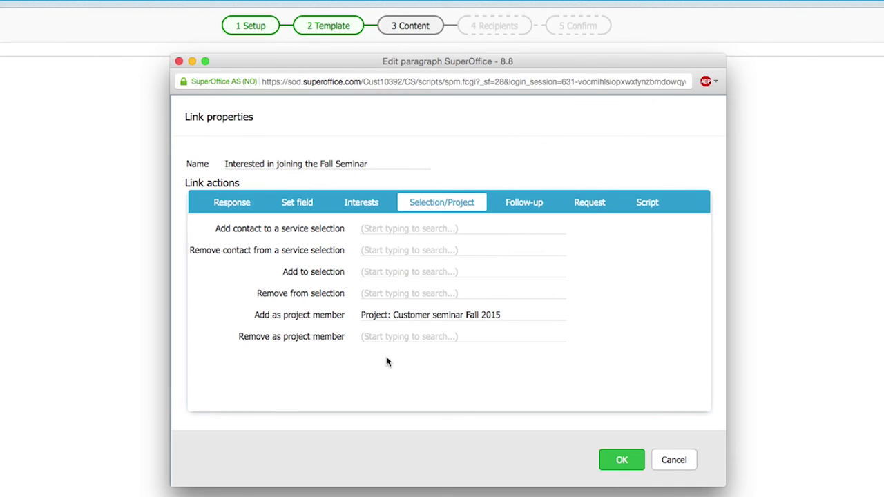
pyautogui.click(621, 460)
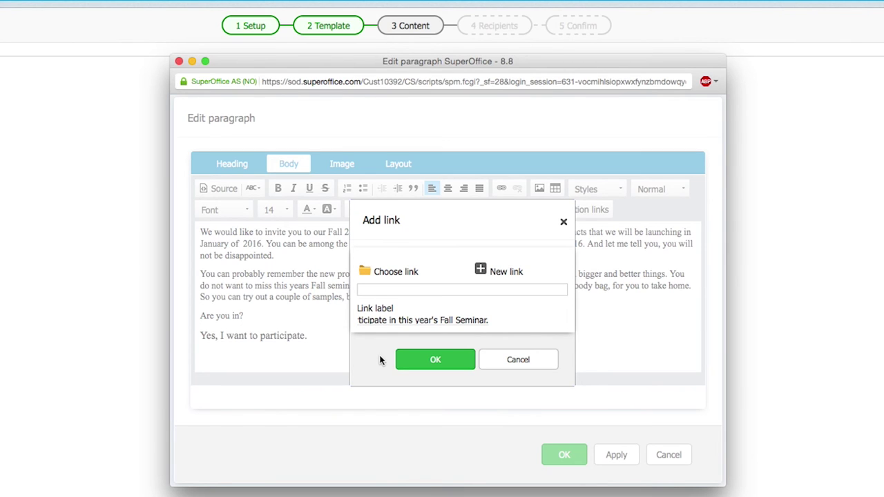
pyautogui.click(415, 359)
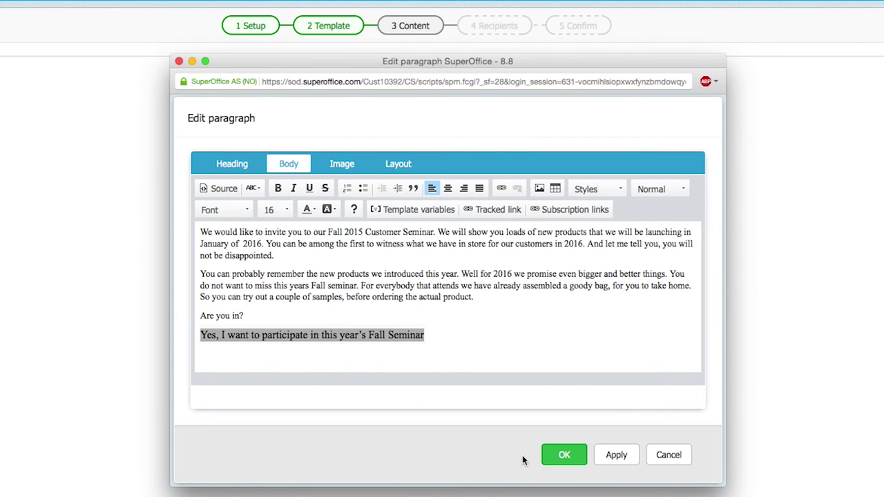
pyautogui.click(563, 455)
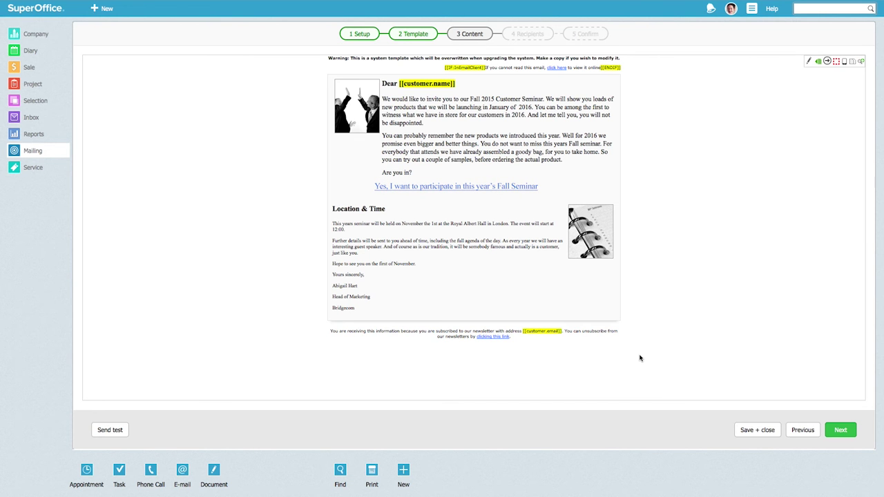
# Send the mailing now to its 27 recipients and view its reports
pyautogui.click(838, 429)
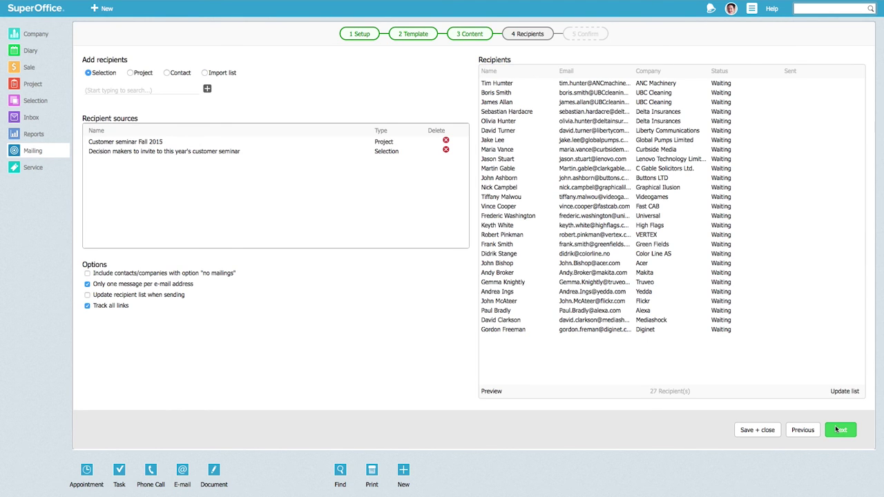
pyautogui.click(836, 429)
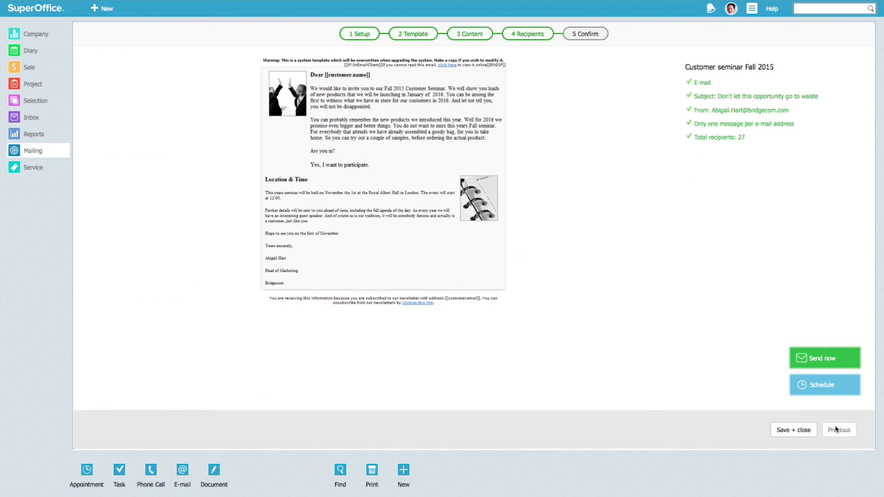
pyautogui.click(834, 358)
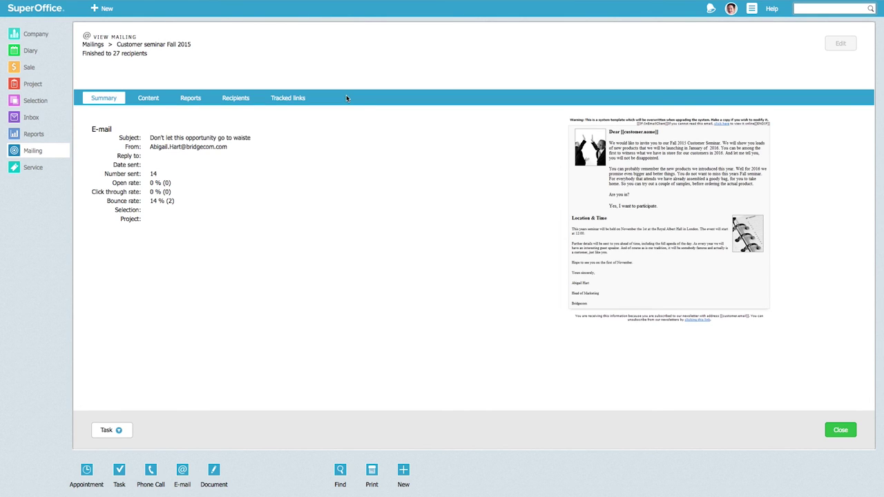
pyautogui.click(196, 99)
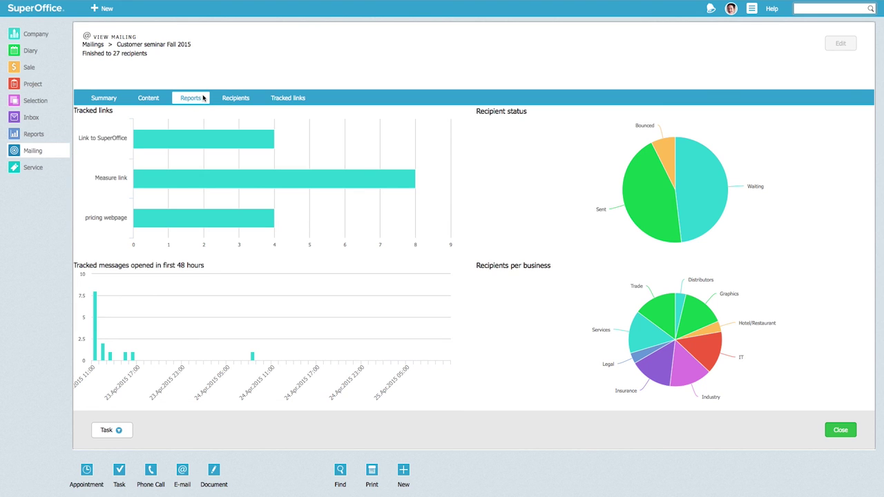
# Open the Customer seminar Fall 2015 project's Project Members list and browse its 27 members
pyautogui.click(15, 87)
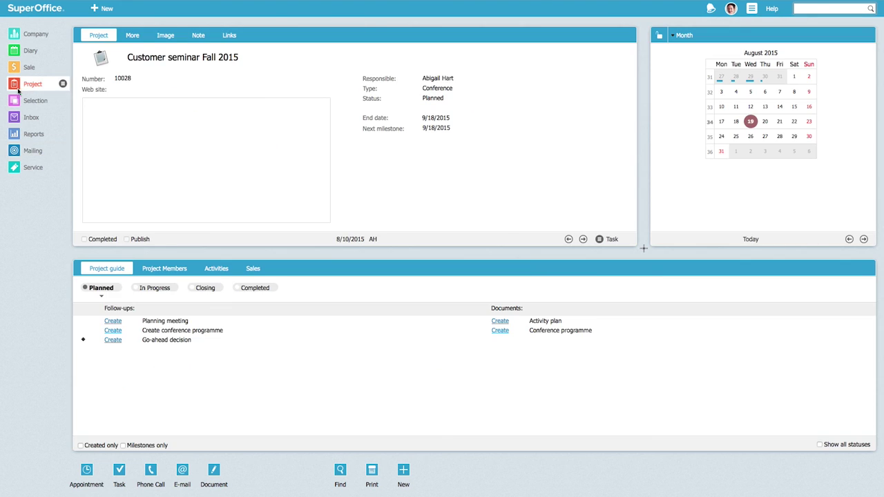
pyautogui.click(157, 270)
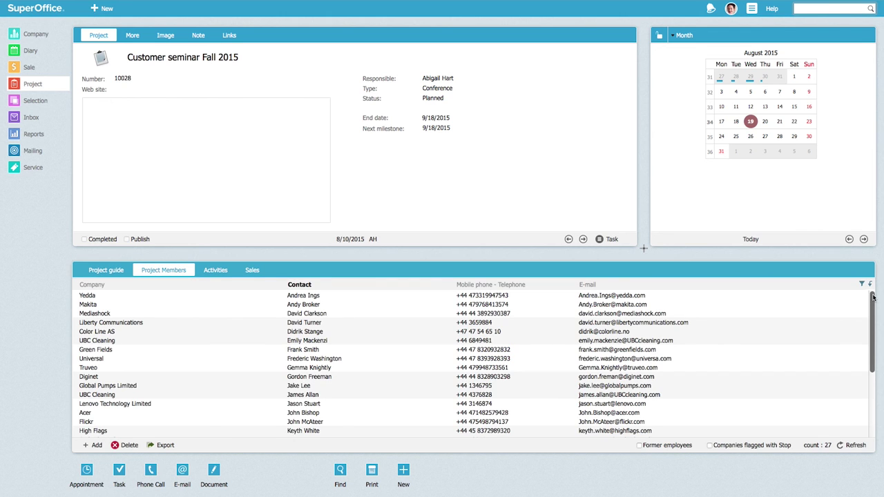
pyautogui.scroll(-5, 873, 297)
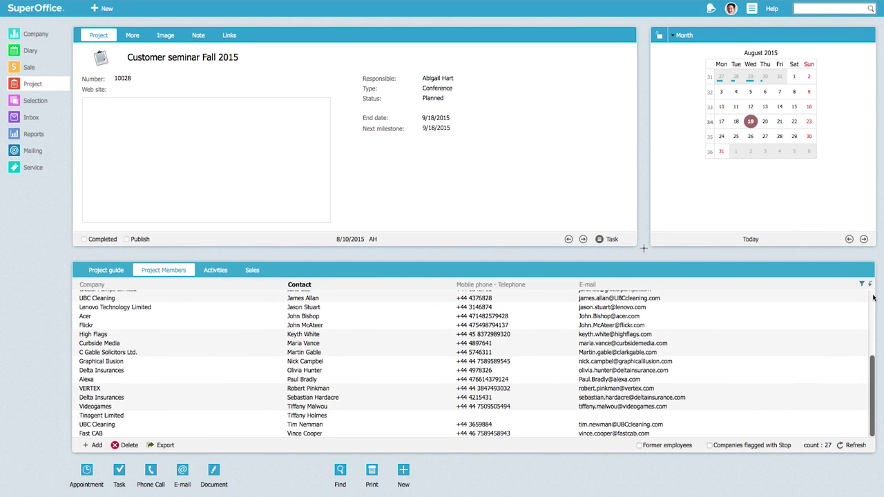
pyautogui.scroll(3, 872, 297)
pyautogui.scroll(2, 872, 297)
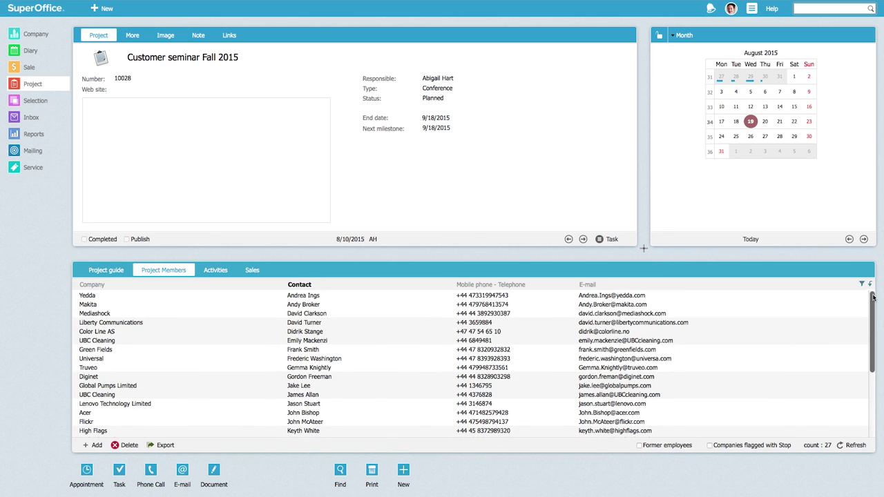